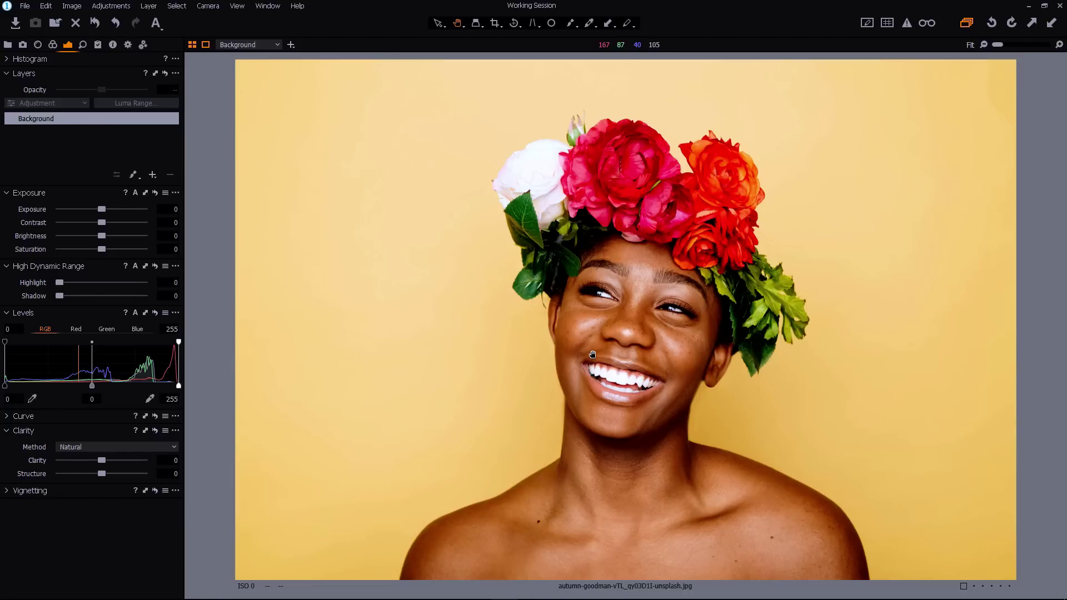
- Outline the face, neck, shoulders and lower photo edge with a brush mask, and fill the mask to cover all the skin
right_click(618, 332)
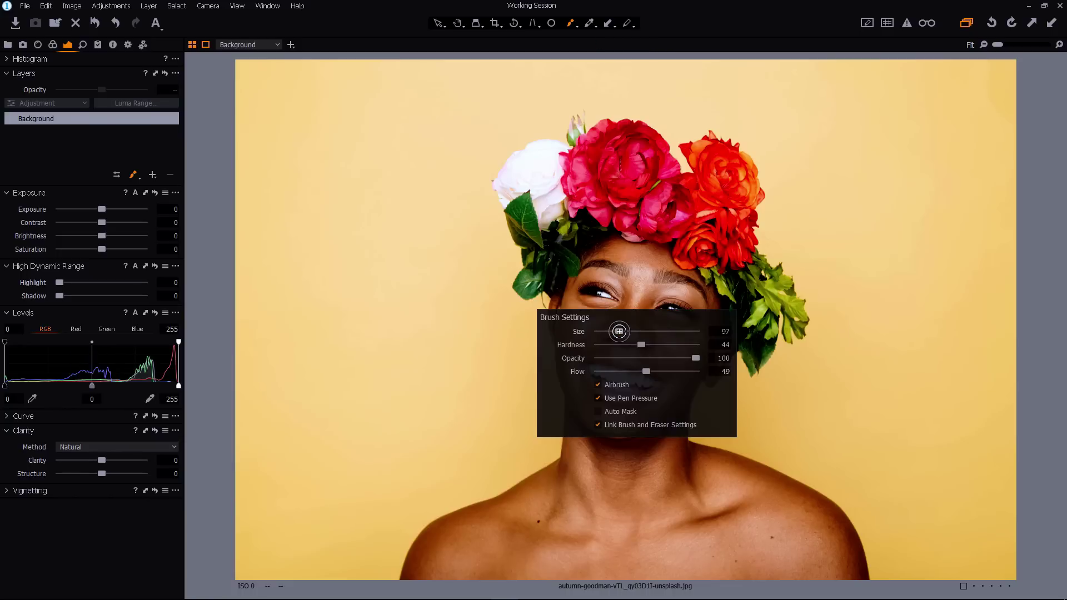
left_click_drag(618, 331, 621, 331)
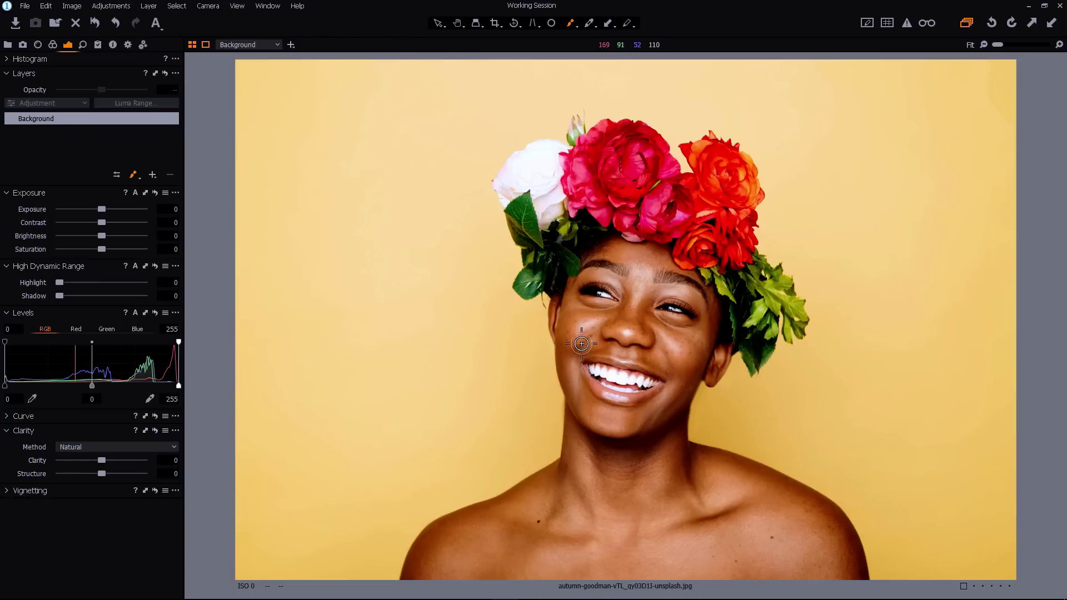
left_click(557, 313)
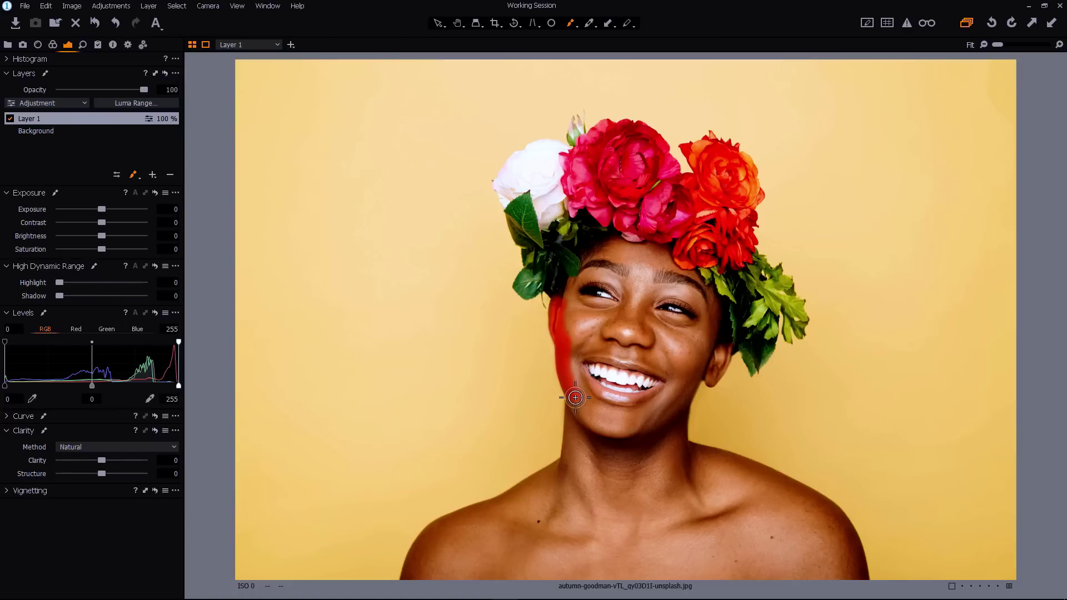
left_click_drag(572, 400, 572, 422)
mouse_move(567, 477)
left_mouse_down()
mouse_move(555, 470)
mouse_move(564, 466)
mouse_move(428, 522)
mouse_move(405, 581)
left_mouse_up()
mouse_move(586, 281)
left_mouse_down()
mouse_move(578, 277)
mouse_move(612, 245)
mouse_move(663, 249)
mouse_move(670, 269)
mouse_move(692, 275)
mouse_move(720, 305)
mouse_move(727, 341)
mouse_move(712, 380)
mouse_move(725, 350)
mouse_move(693, 382)
mouse_move(683, 445)
mouse_move(700, 475)
mouse_move(718, 455)
mouse_move(812, 493)
mouse_move(855, 536)
mouse_move(863, 582)
left_mouse_up()
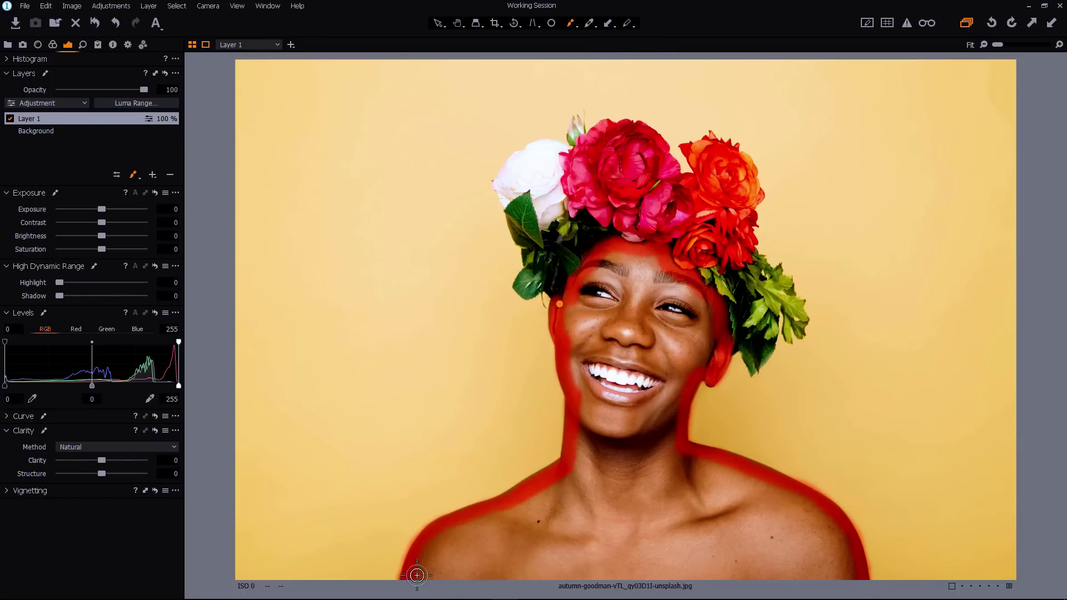
mouse_move(404, 575)
left_mouse_down()
mouse_move(842, 582)
mouse_move(855, 573)
mouse_move(709, 576)
mouse_move(830, 578)
left_mouse_up()
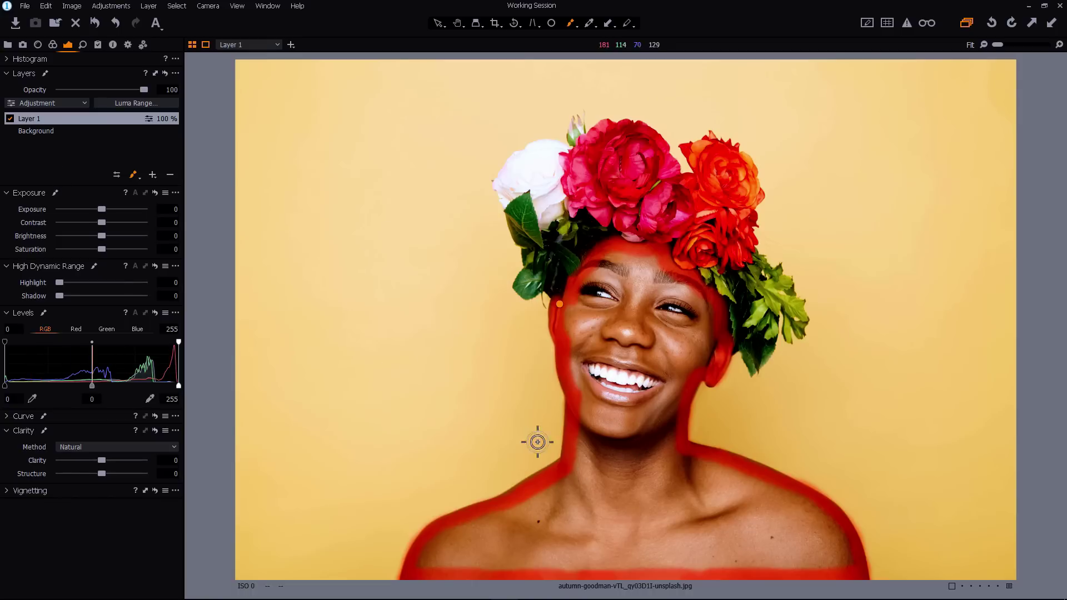
right_click(26, 120)
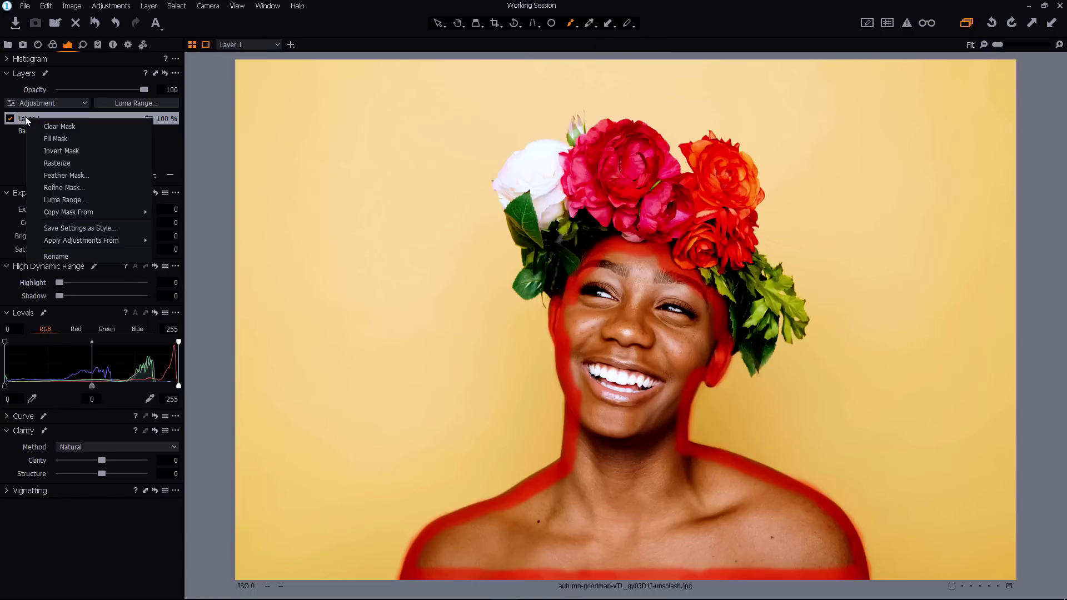
left_click(61, 139)
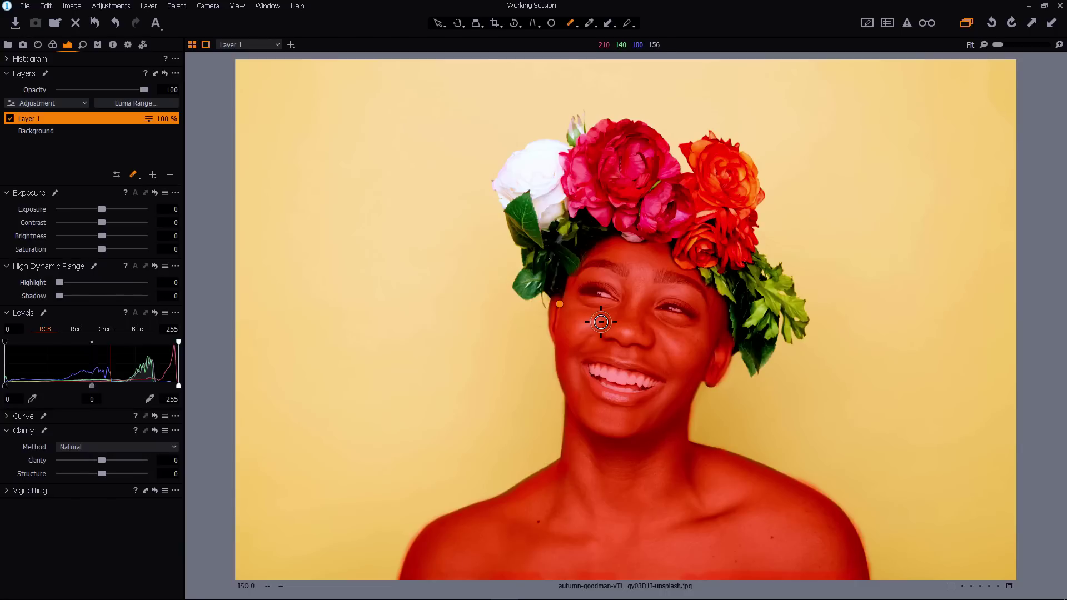
- Erase both eyebrows from the skin mask with a smaller eraser
scroll(616, 276, "up", 2)
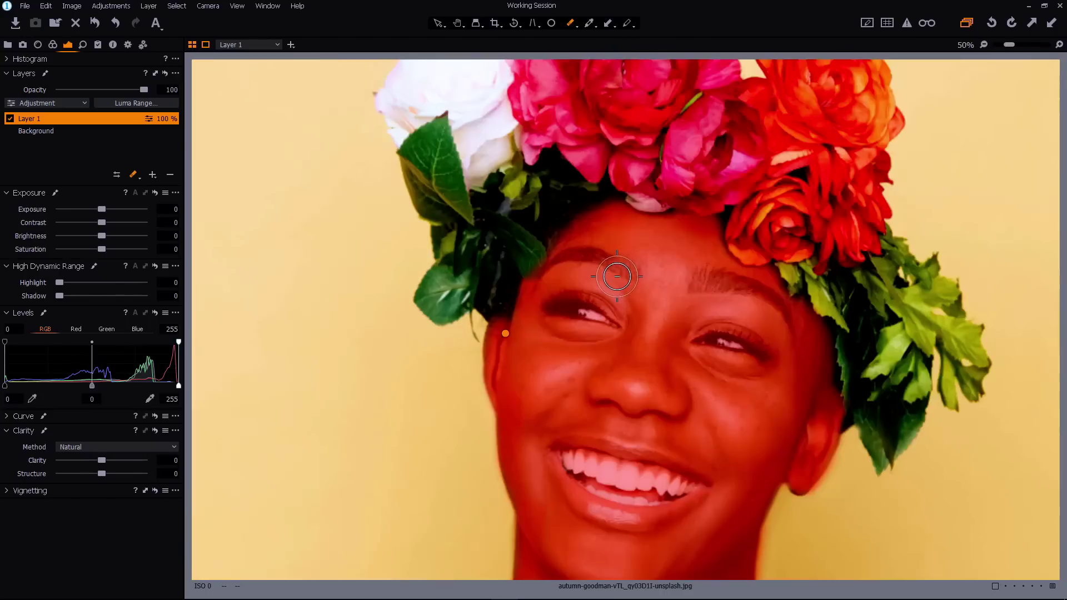
scroll(617, 277, "up", 2)
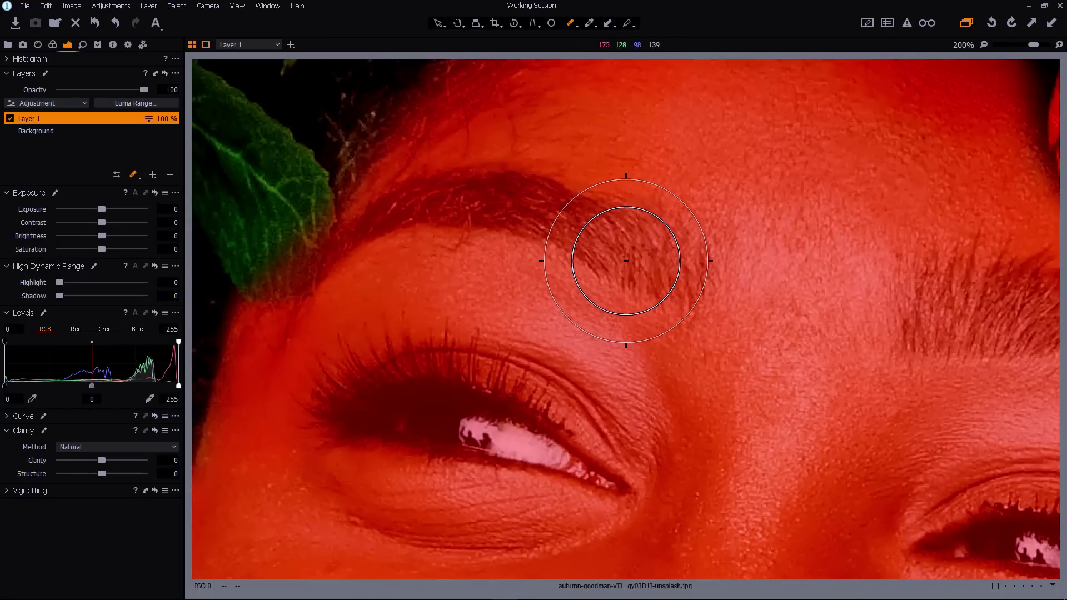
right_click(625, 261)
left_click_drag(626, 259, 617, 261)
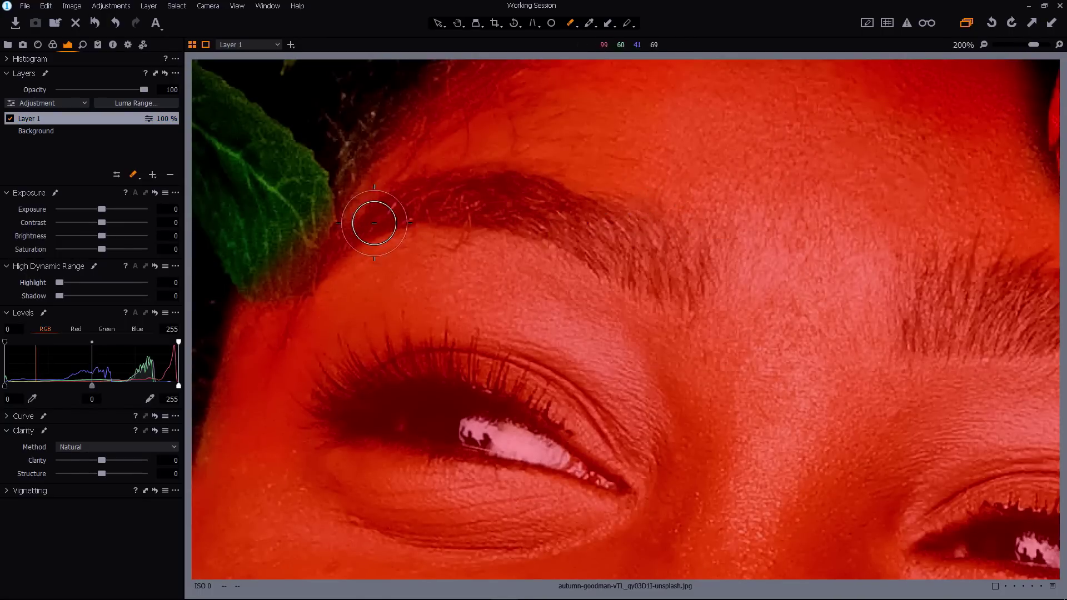
mouse_move(341, 247)
left_mouse_down()
mouse_move(476, 191)
mouse_move(650, 239)
mouse_move(634, 263)
mouse_move(493, 210)
mouse_move(302, 241)
mouse_move(272, 266)
mouse_move(290, 295)
mouse_move(269, 356)
left_mouse_up()
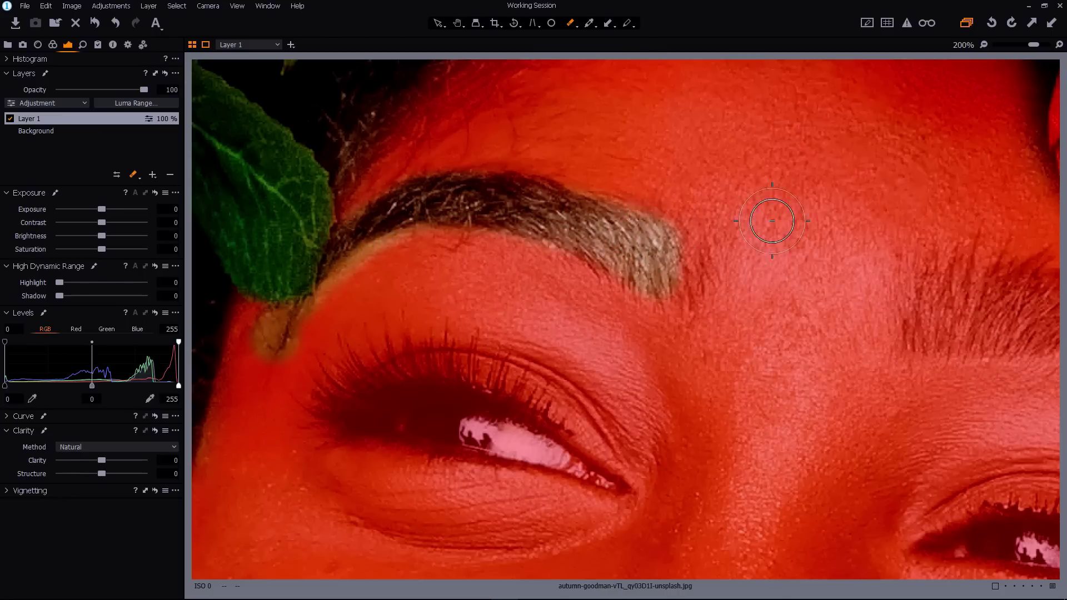
key("space")
left_click_drag(895, 314, 441, 257)
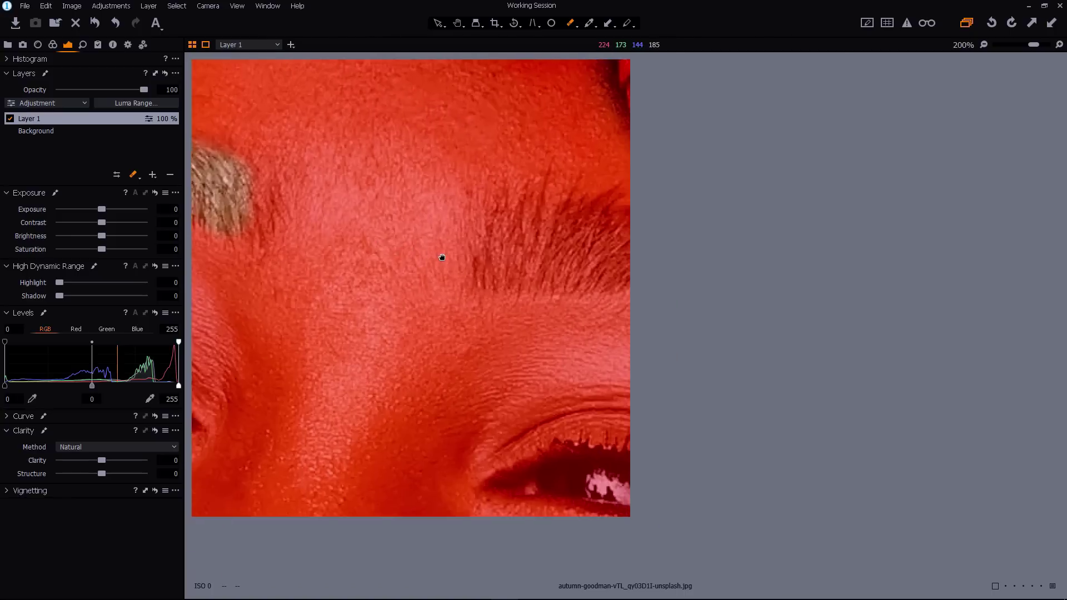
mouse_move(489, 210)
left_mouse_down()
mouse_move(463, 279)
mouse_move(479, 229)
mouse_move(527, 186)
mouse_move(591, 206)
mouse_move(553, 192)
mouse_move(483, 248)
mouse_move(583, 236)
mouse_move(560, 280)
mouse_move(683, 275)
mouse_move(634, 223)
mouse_move(719, 252)
mouse_move(786, 295)
mouse_move(824, 341)
mouse_move(869, 445)
left_mouse_up()
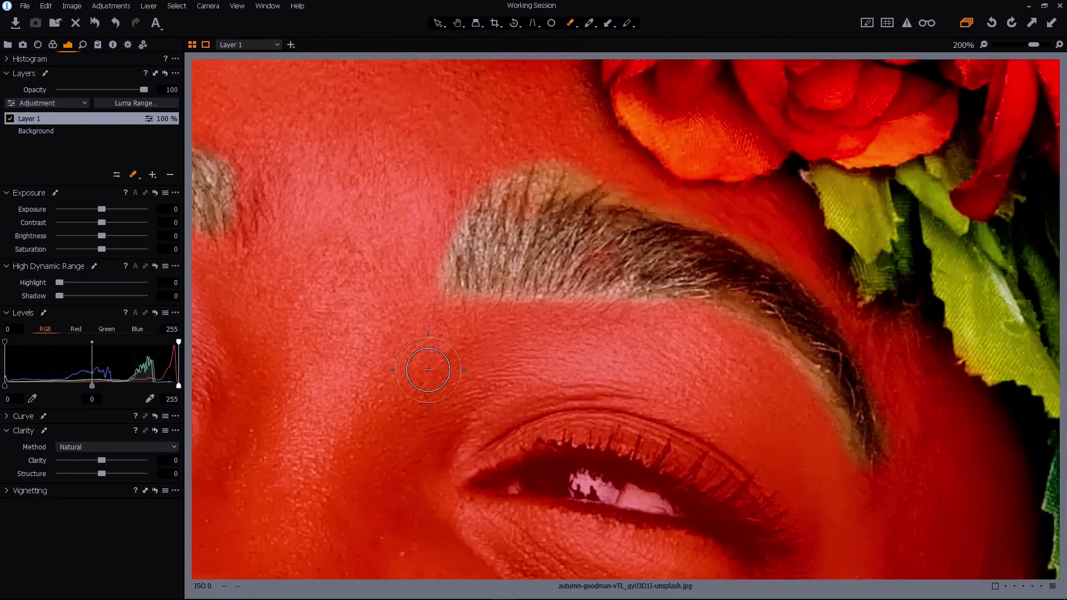
- Erase both eyes and their eyelashes from the skin mask
scroll(428, 369, "down", 5)
mouse_move(607, 310)
left_mouse_down()
mouse_move(517, 307)
mouse_move(585, 284)
mouse_move(638, 284)
mouse_move(736, 316)
mouse_move(812, 365)
mouse_move(774, 302)
mouse_move(625, 276)
mouse_move(561, 282)
mouse_move(716, 284)
mouse_move(803, 338)
mouse_move(813, 388)
mouse_move(648, 333)
mouse_move(501, 310)
mouse_move(556, 258)
mouse_move(716, 272)
mouse_move(793, 327)
mouse_move(812, 388)
left_mouse_up()
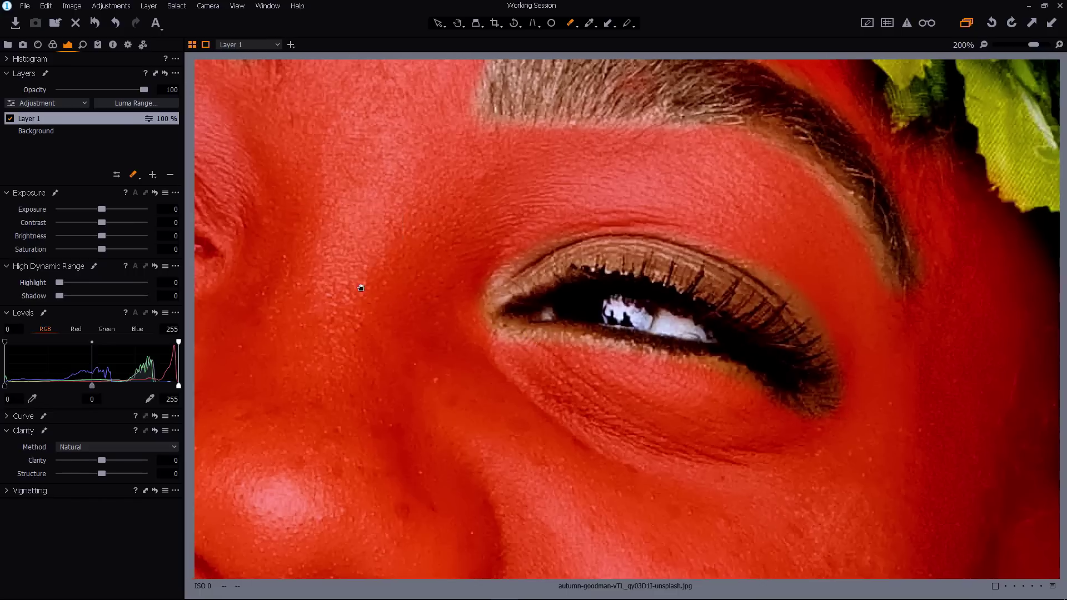
left_click_drag(361, 288, 761, 319)
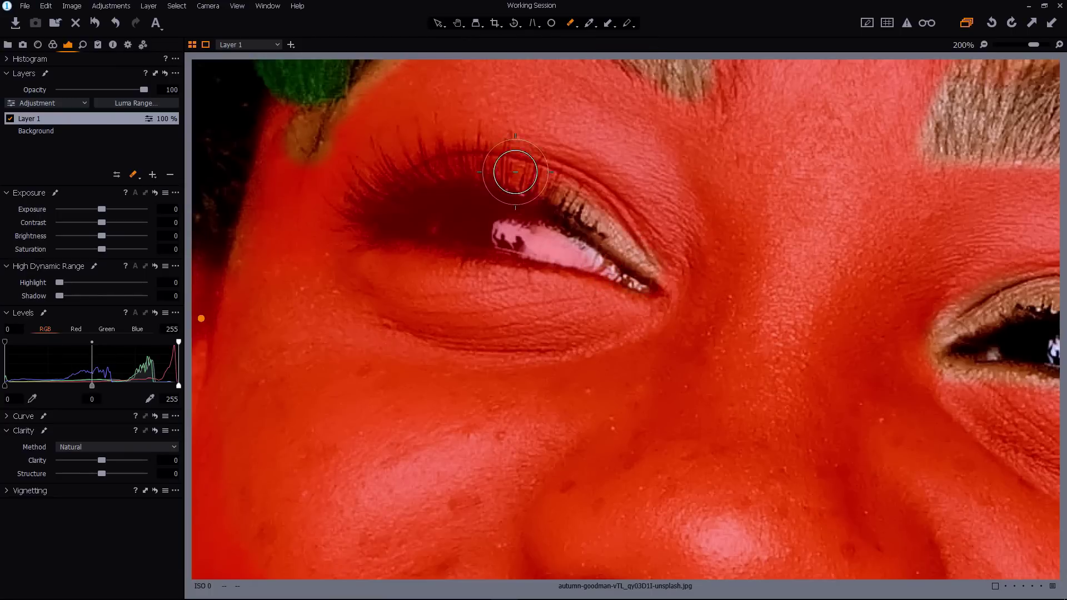
mouse_move(515, 172)
left_mouse_down()
mouse_move(478, 146)
mouse_move(427, 141)
mouse_move(369, 183)
mouse_move(512, 184)
mouse_move(366, 215)
mouse_move(377, 225)
mouse_move(358, 230)
mouse_move(656, 286)
mouse_move(529, 213)
mouse_move(447, 199)
mouse_move(617, 251)
mouse_move(572, 197)
mouse_move(477, 162)
mouse_move(359, 225)
mouse_move(682, 270)
mouse_move(482, 214)
left_mouse_up()
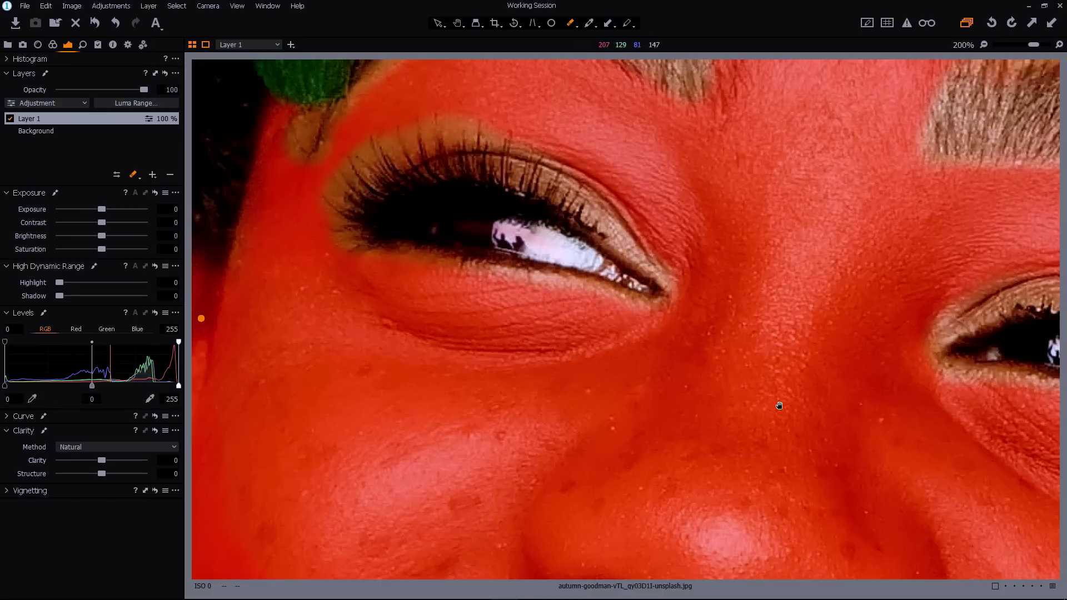
- Erase the lips and teeth from the skin mask, and fit the whole photo in the viewer
left_click_drag(779, 406, 643, 100)
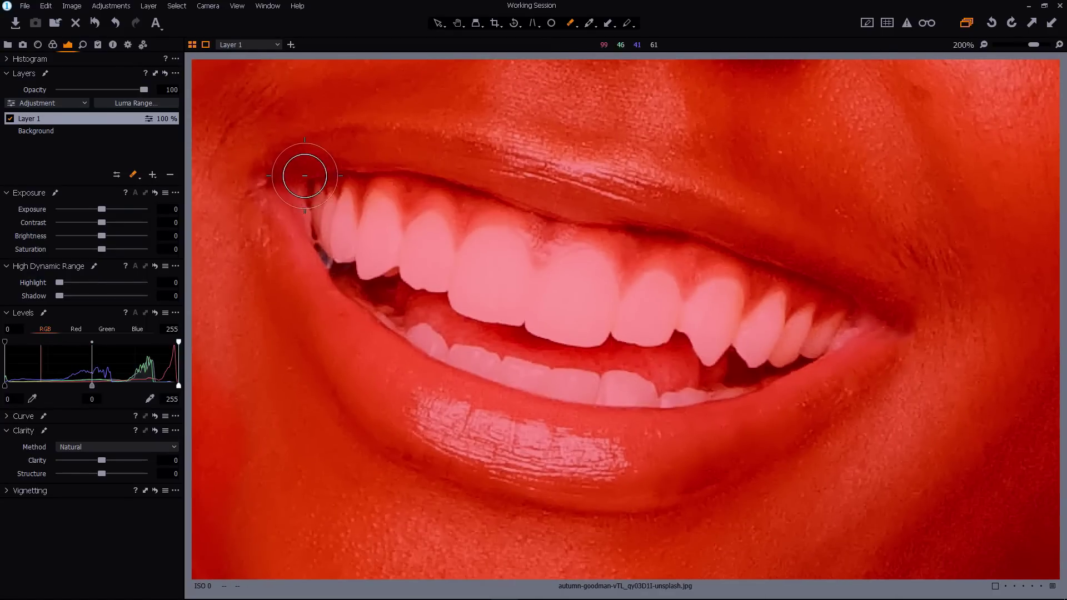
mouse_move(305, 176)
left_mouse_down()
mouse_move(276, 169)
mouse_move(344, 147)
mouse_move(424, 145)
mouse_move(701, 209)
mouse_move(819, 256)
mouse_move(894, 335)
mouse_move(829, 410)
mouse_move(719, 464)
mouse_move(626, 484)
mouse_move(470, 470)
mouse_move(392, 436)
mouse_move(348, 377)
mouse_move(278, 218)
mouse_move(277, 191)
mouse_move(330, 294)
mouse_move(492, 444)
mouse_move(383, 339)
mouse_move(579, 455)
mouse_move(443, 396)
mouse_move(708, 442)
mouse_move(587, 448)
mouse_move(621, 453)
mouse_move(640, 471)
mouse_move(592, 479)
mouse_move(664, 487)
mouse_move(767, 445)
mouse_move(881, 355)
mouse_move(640, 475)
mouse_move(532, 490)
mouse_move(381, 423)
mouse_move(294, 223)
mouse_move(294, 181)
mouse_move(442, 168)
mouse_move(645, 236)
mouse_move(373, 174)
mouse_move(358, 175)
mouse_move(398, 211)
mouse_move(298, 226)
mouse_move(309, 195)
mouse_move(474, 204)
mouse_move(577, 295)
mouse_move(536, 290)
mouse_move(677, 221)
mouse_move(780, 264)
mouse_move(827, 306)
mouse_move(795, 353)
mouse_move(839, 348)
mouse_move(638, 394)
mouse_move(479, 356)
mouse_move(678, 333)
mouse_move(551, 296)
mouse_move(431, 374)
mouse_move(367, 288)
mouse_move(574, 328)
mouse_move(567, 293)
mouse_move(869, 344)
left_mouse_up()
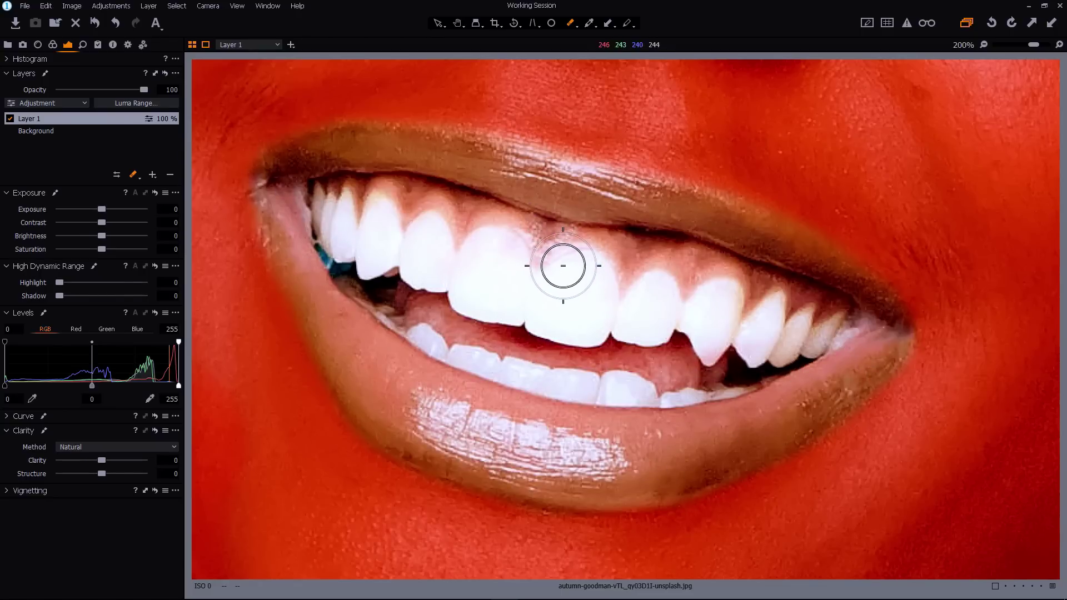
key("ctrl+0")
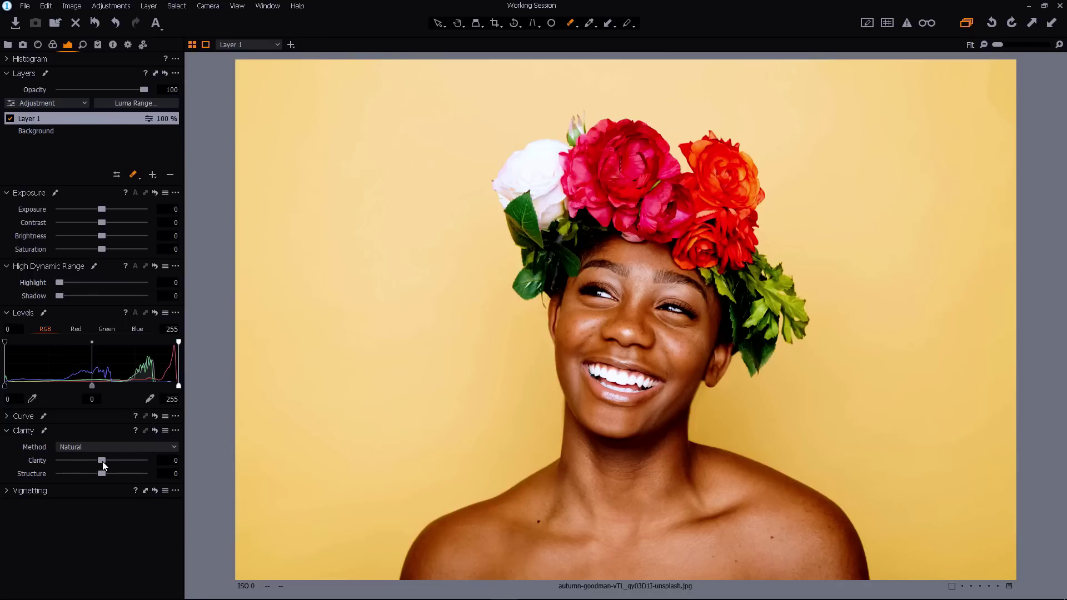
- Lower Clarity to its minimum on the skin layer and compare the photo with and without the Clarity adjustment
left_click_drag(101, 458, 46, 457)
left_click(155, 432)
key("ctrl+z")
left_click(155, 432)
key("ctrl+z")
- Add a second adjustment layer and copy the skin mask from Layer 1 to it
left_click(151, 175)
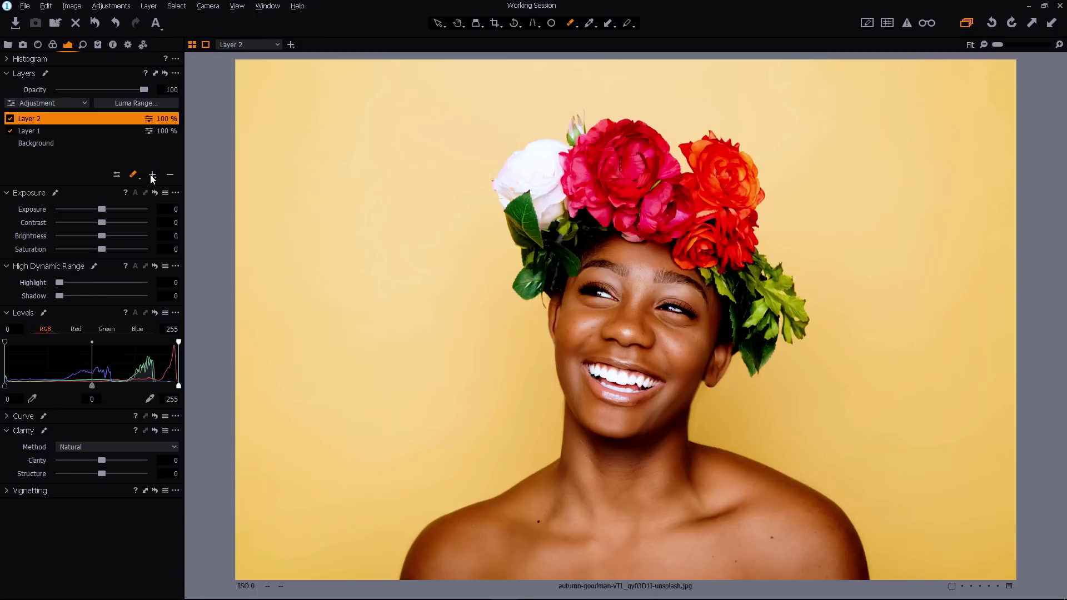
right_click(32, 118)
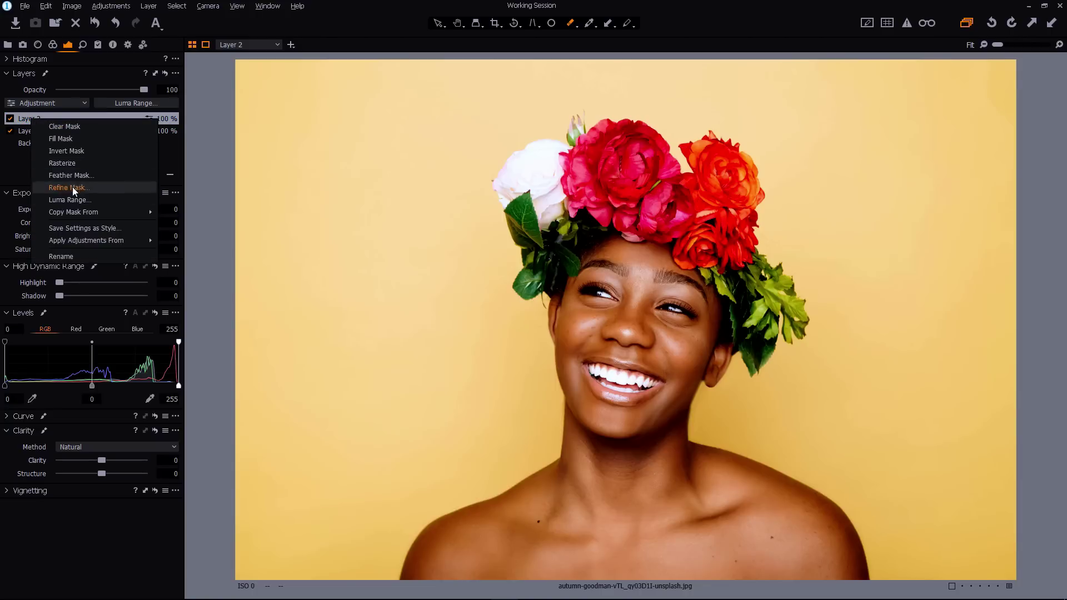
mouse_move(80, 211)
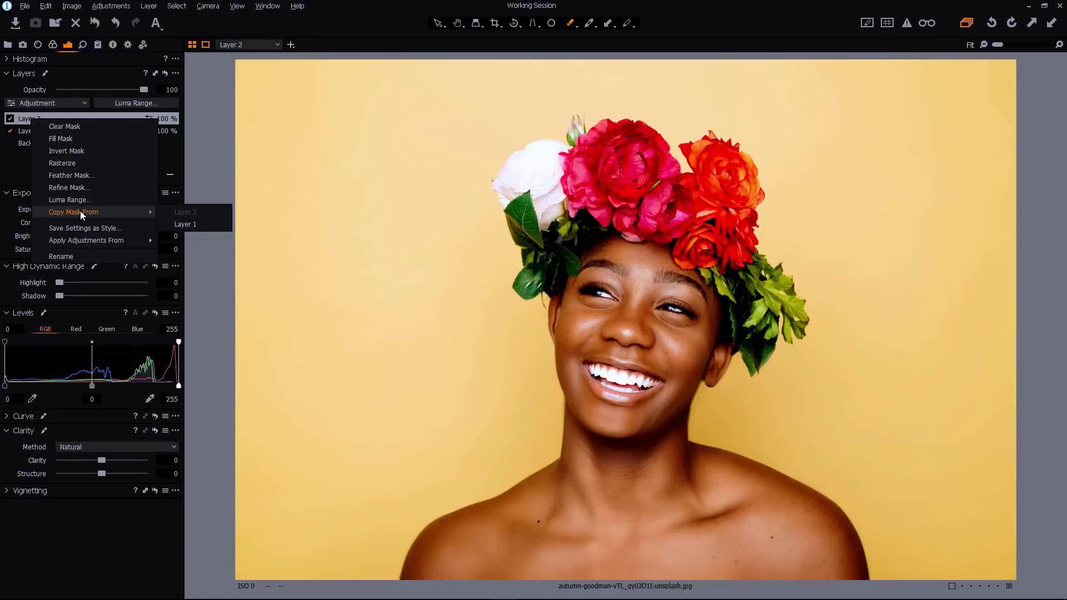
left_click(204, 225)
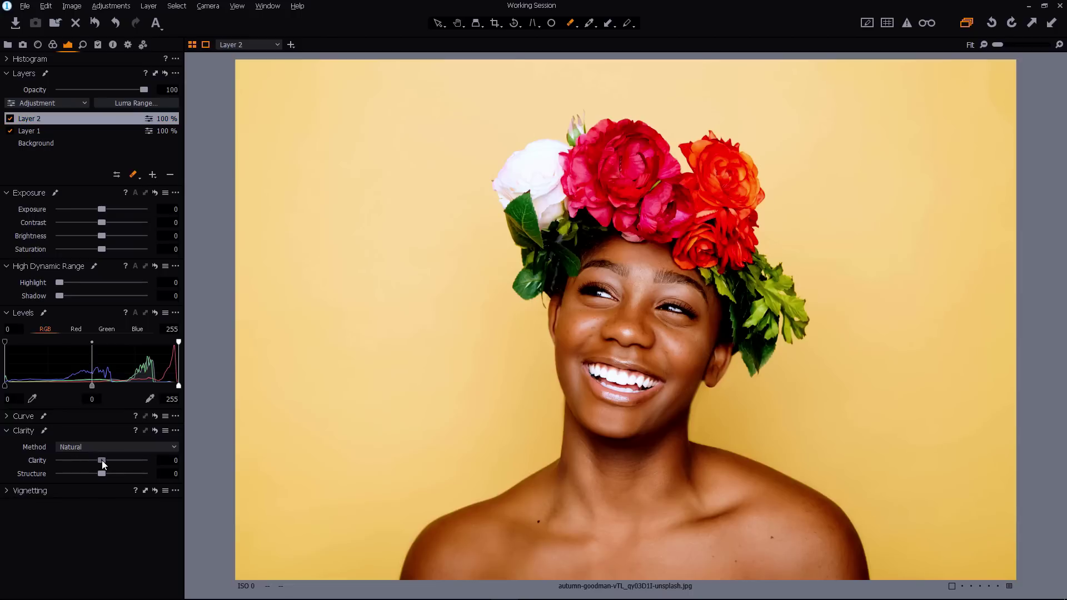
- Set the second skin layer's Clarity to -100 and compare the photo with and without all adjustments
left_click_drag(102, 460, 48, 449)
left_click(96, 24)
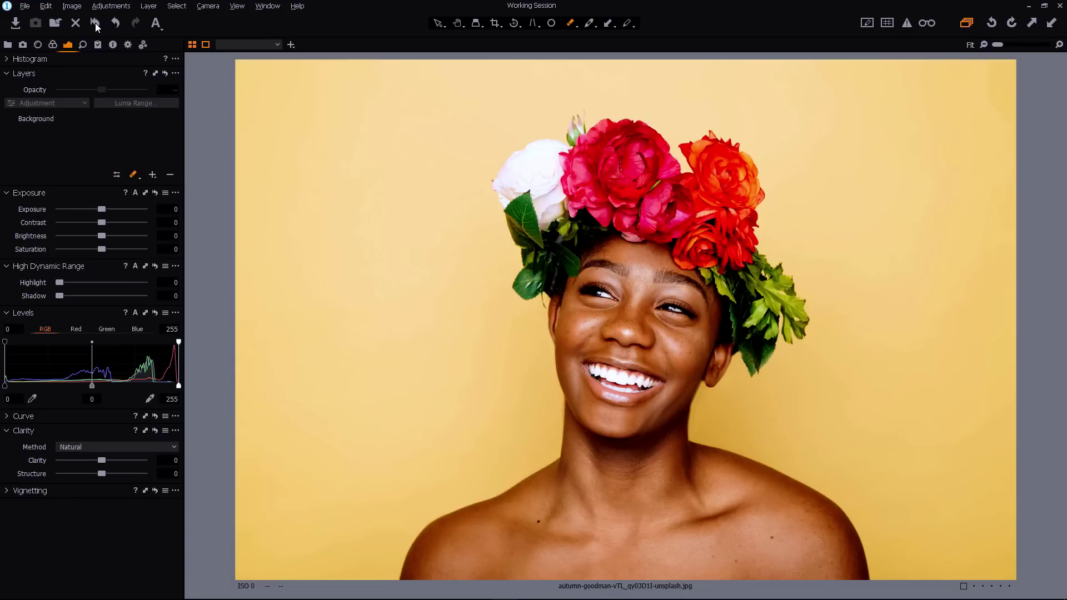
key("ctrl+z")
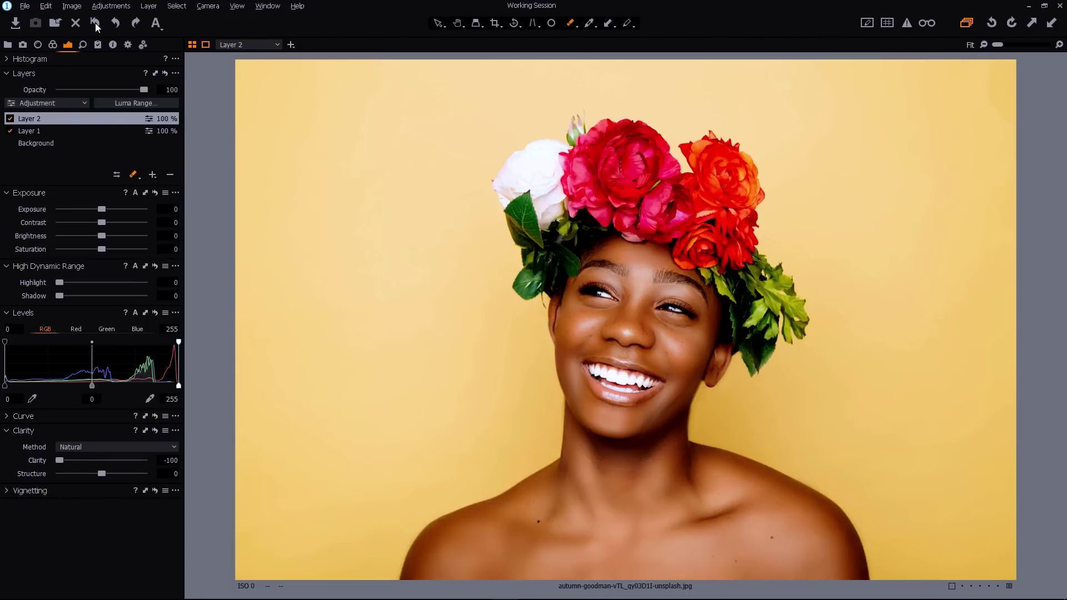
left_click(95, 22)
key("ctrl+z")
- Add a third adjustment layer and copy the skin mask from Layer 2 to it
left_click(152, 176)
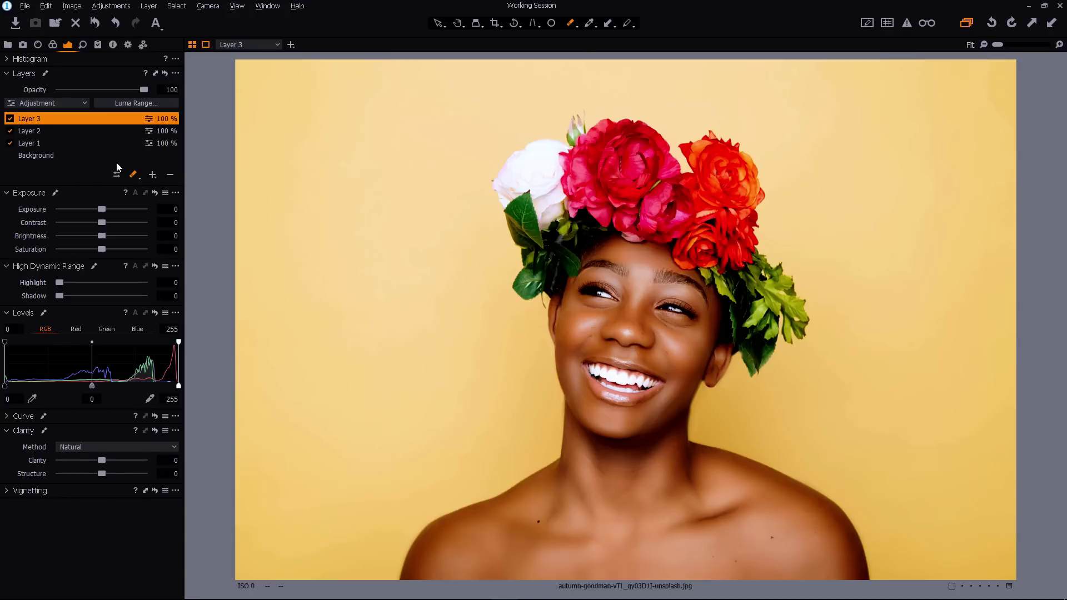
right_click(47, 119)
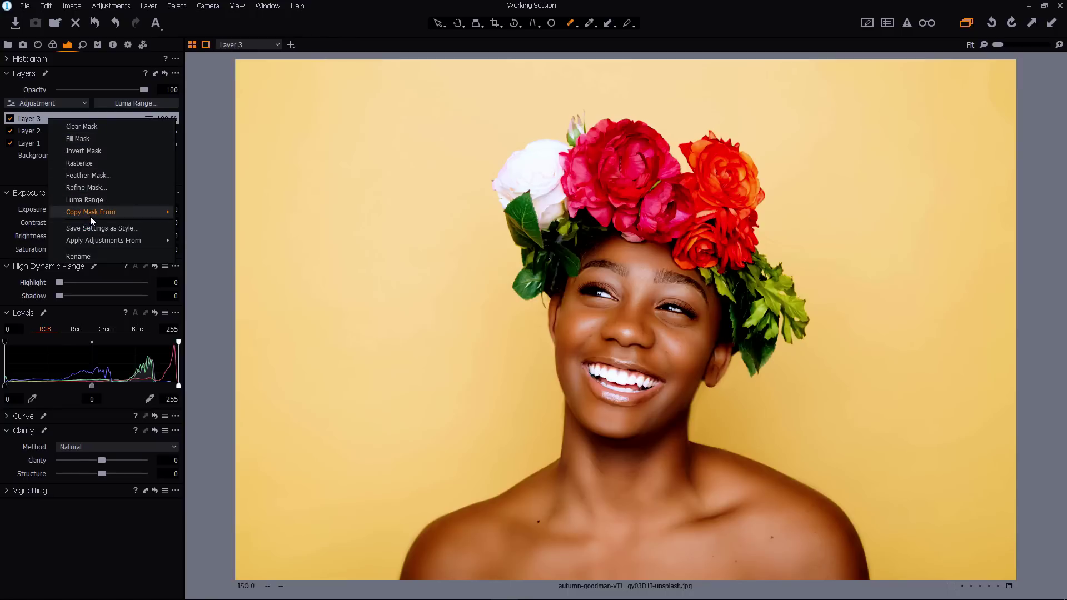
mouse_move(90, 219)
left_click(220, 226)
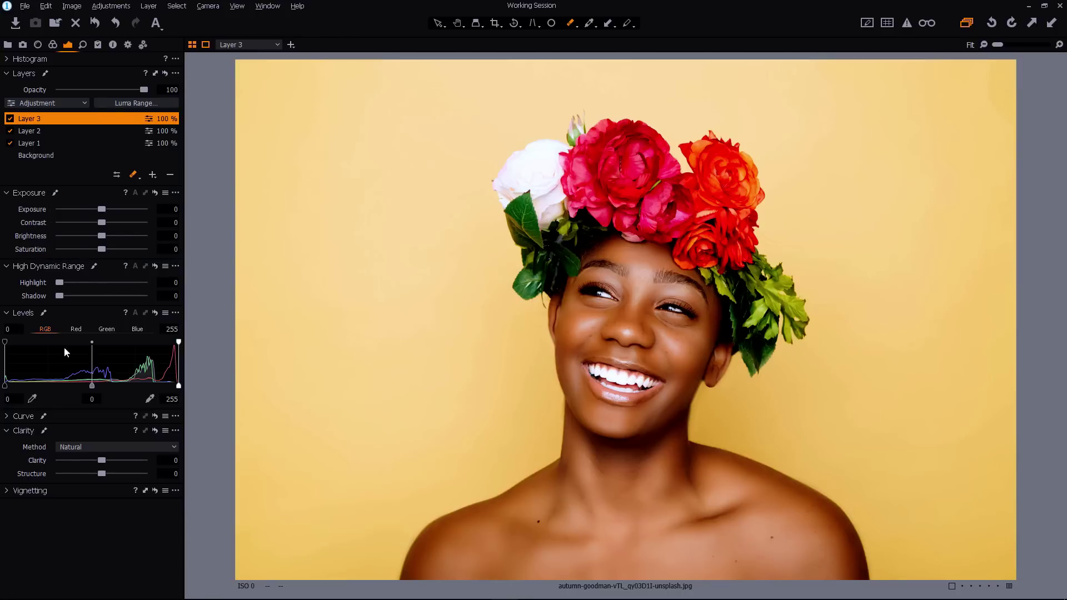
- Set the third skin layer's Clarity to -100 and its Structure to 100
left_click_drag(102, 461, 59, 461)
scroll(650, 361, "up", 3)
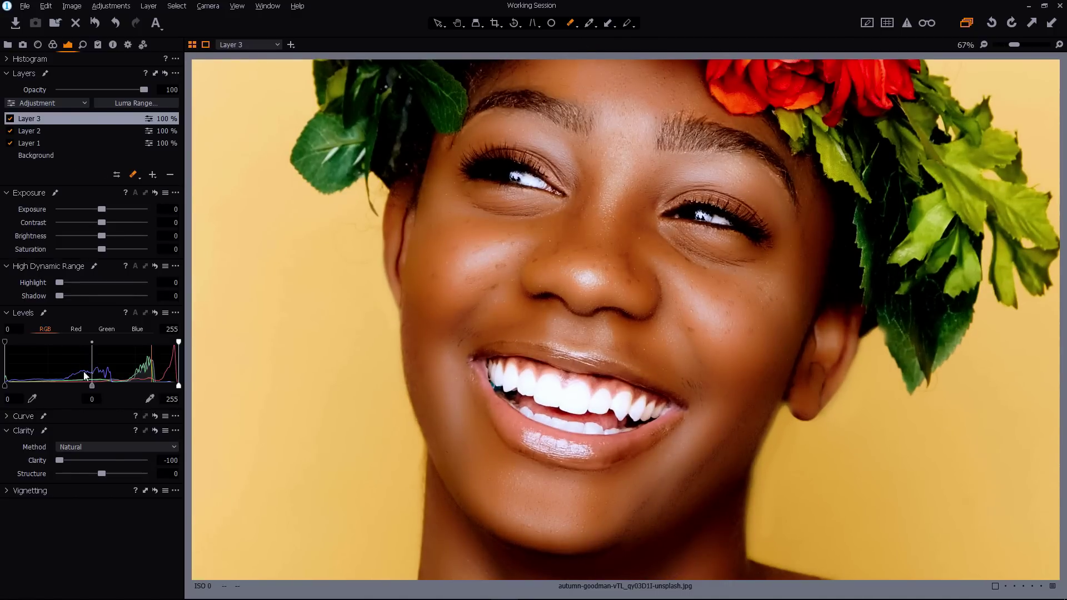
left_click_drag(102, 473, 155, 478)
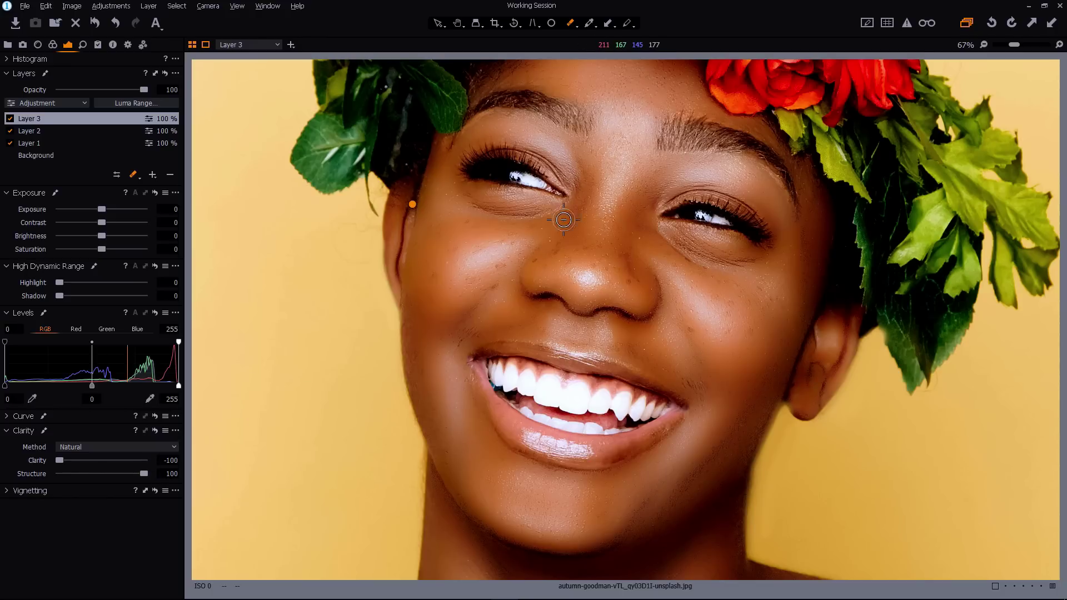
key("ctrl+0")
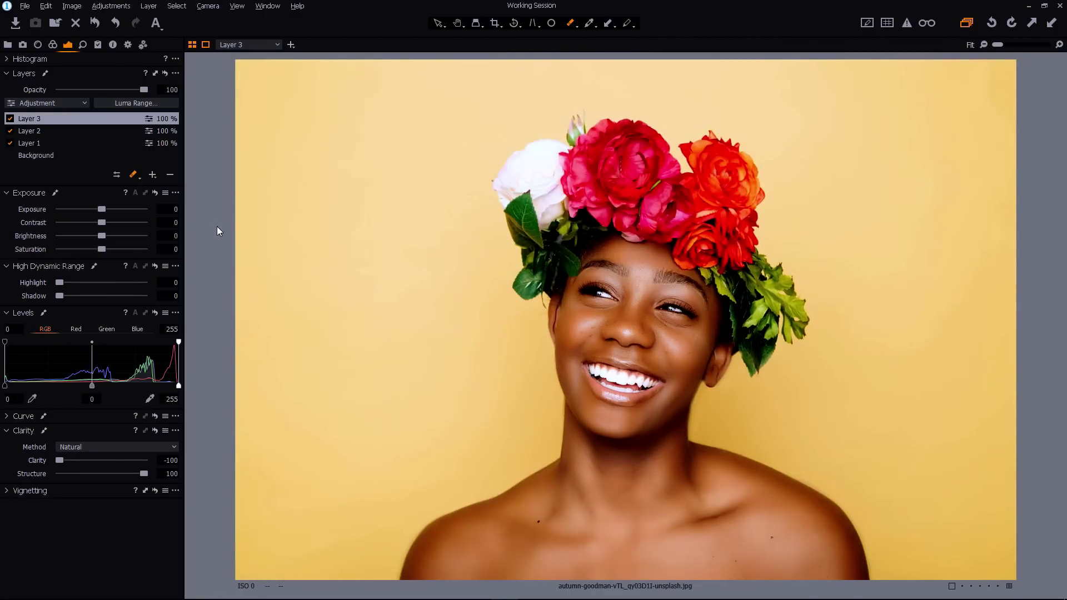
- Compare the retouched portrait with the original by temporarily resetting all adjustments and restoring them
left_click(95, 26)
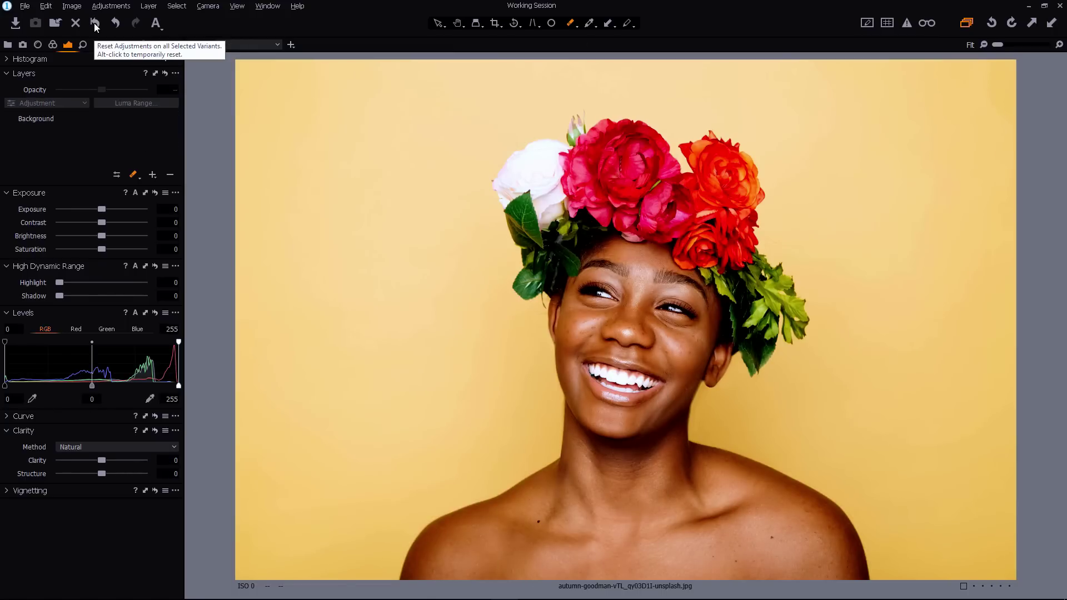
key("ctrl+z")
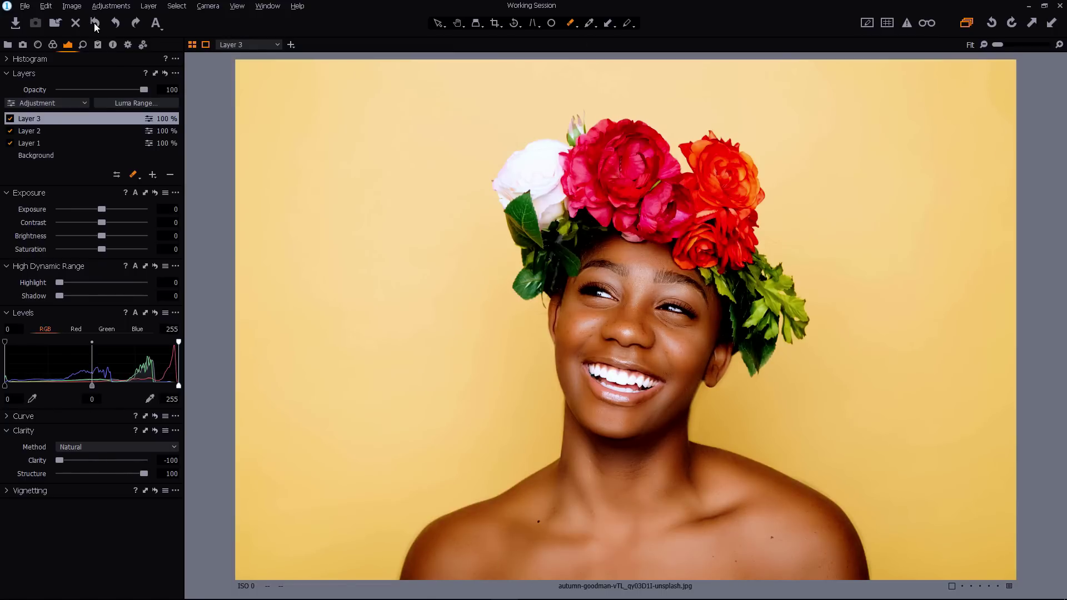
left_click(95, 25)
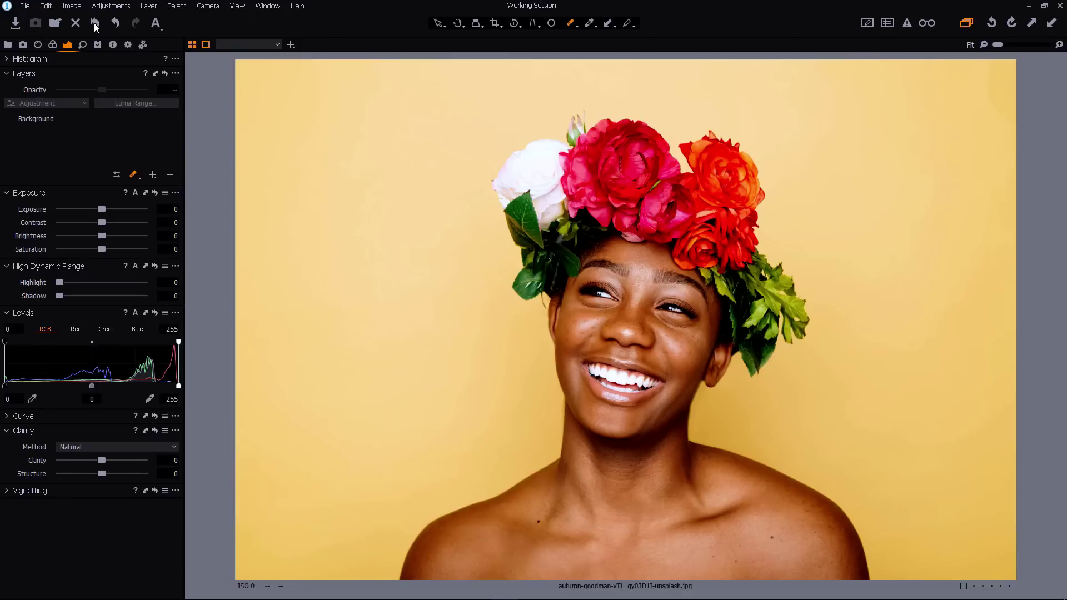
key("ctrl+z")
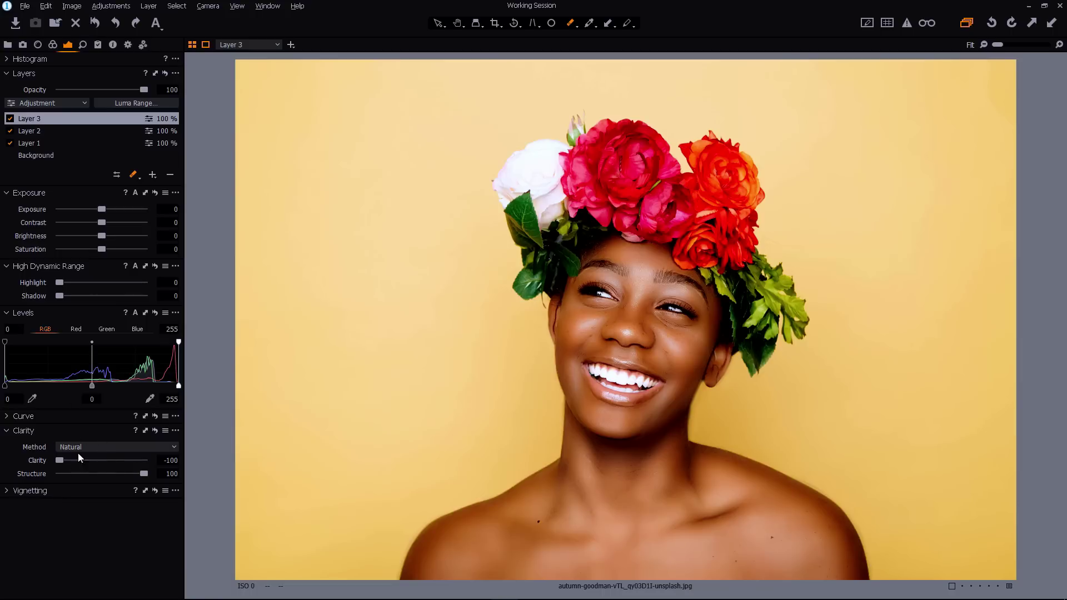
- On the bearded man's portrait, check the skin mask of Layer 1 and lower that layer's Clarity to its minimum
left_click(559, 304)
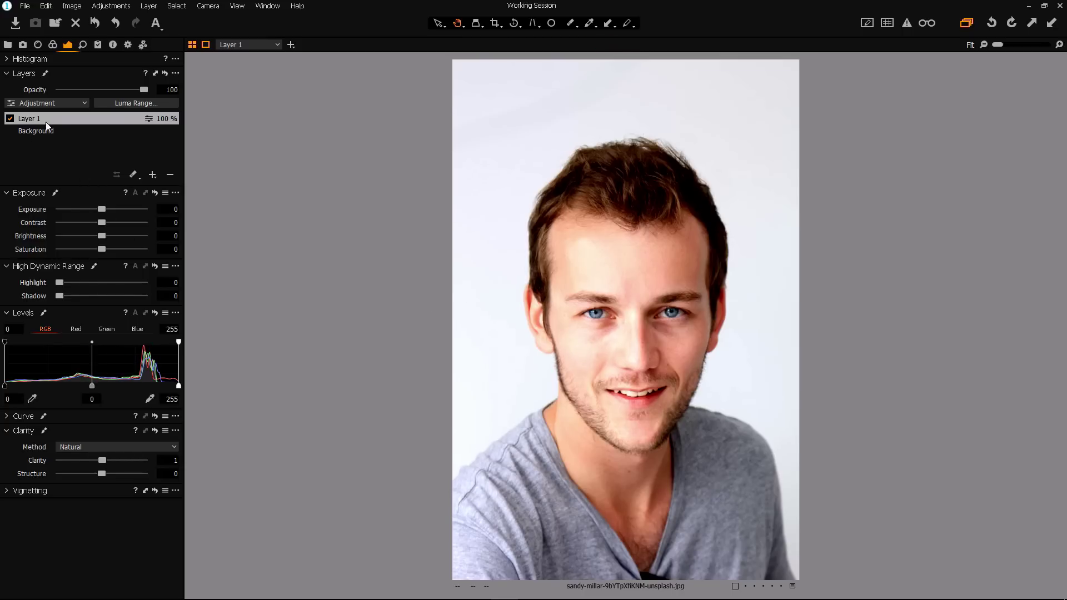
key("m")
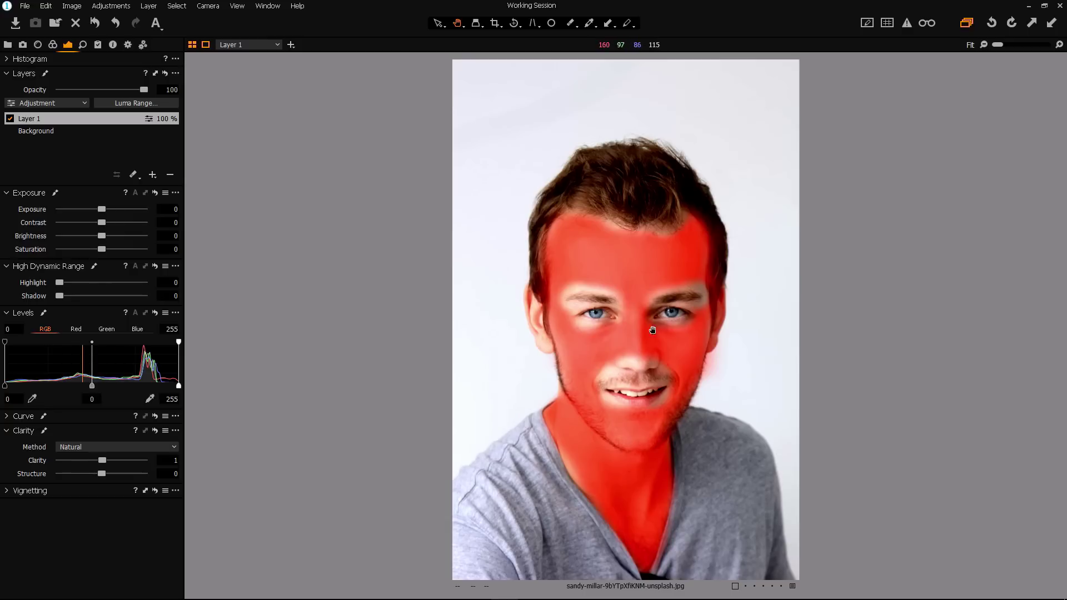
key("m")
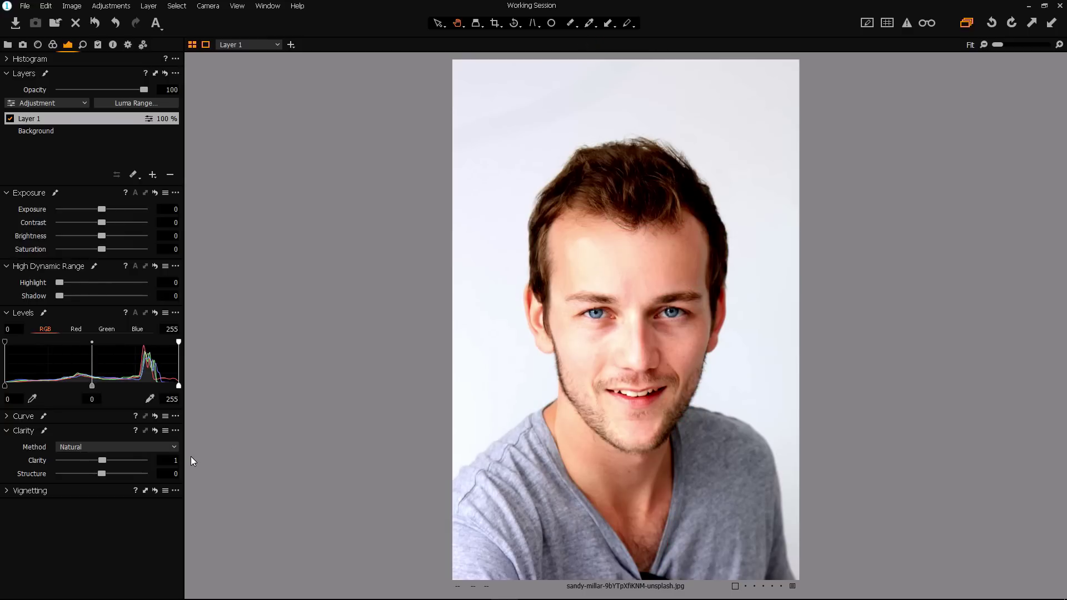
left_click_drag(103, 460, 59, 465)
- Add a second adjustment layer using the skin mask copied from Layer 1 and set its Clarity to -100
left_click(152, 175)
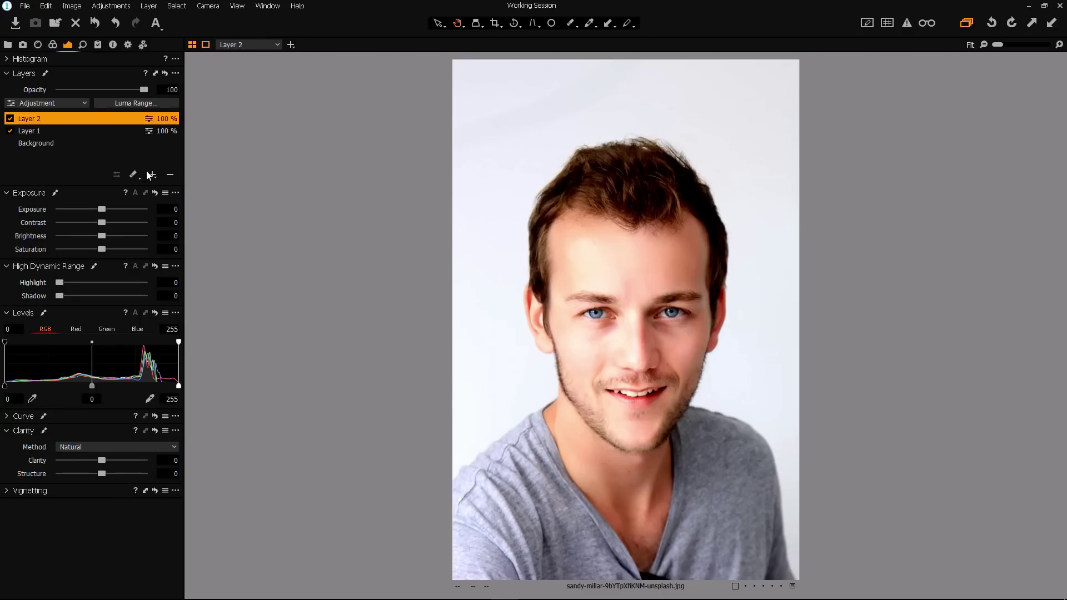
right_click(40, 123)
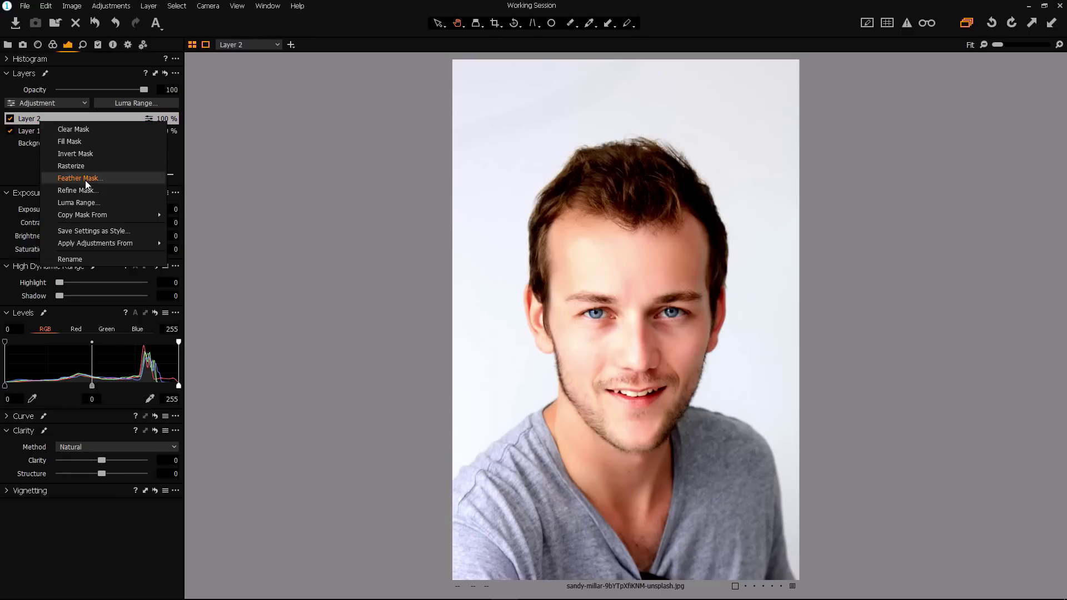
mouse_move(87, 214)
left_click(189, 227)
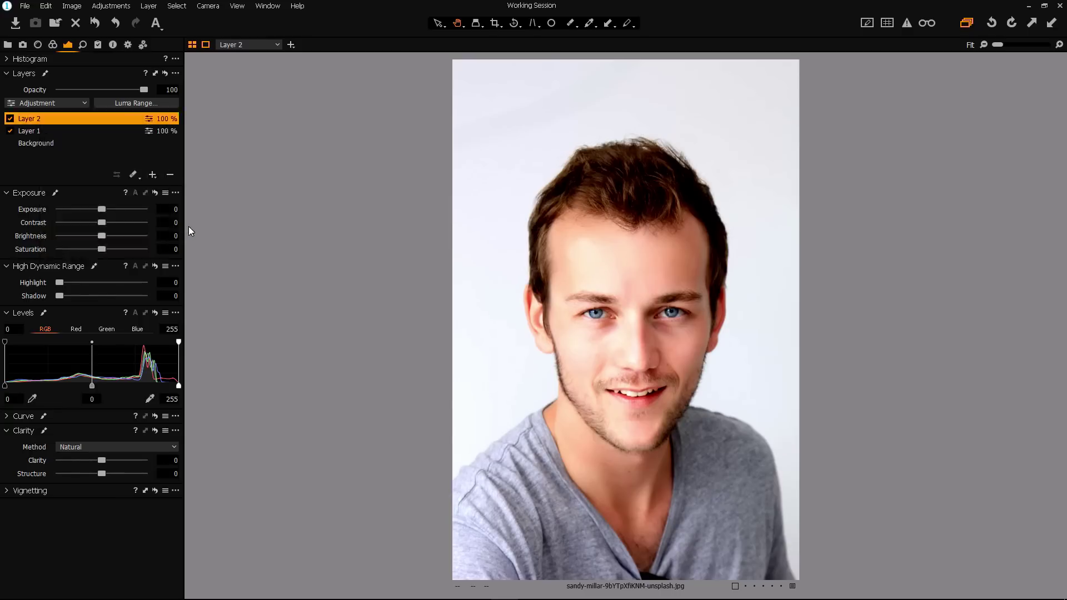
left_click_drag(101, 460, 52, 458)
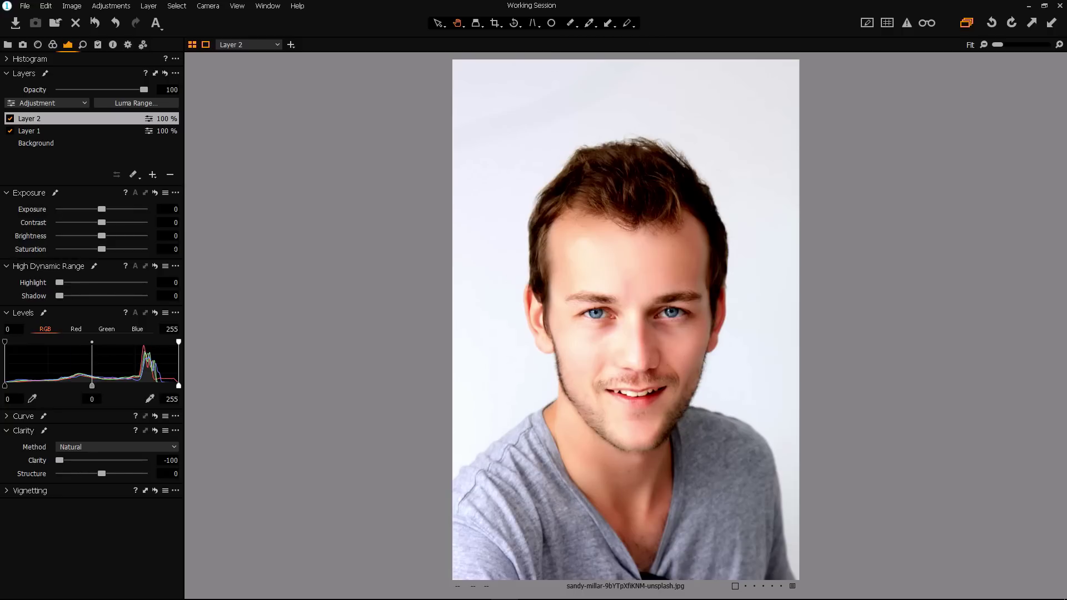
- Add a third adjustment layer using the skin mask copied from an existing layer and set its Clarity to -100
left_click(153, 175)
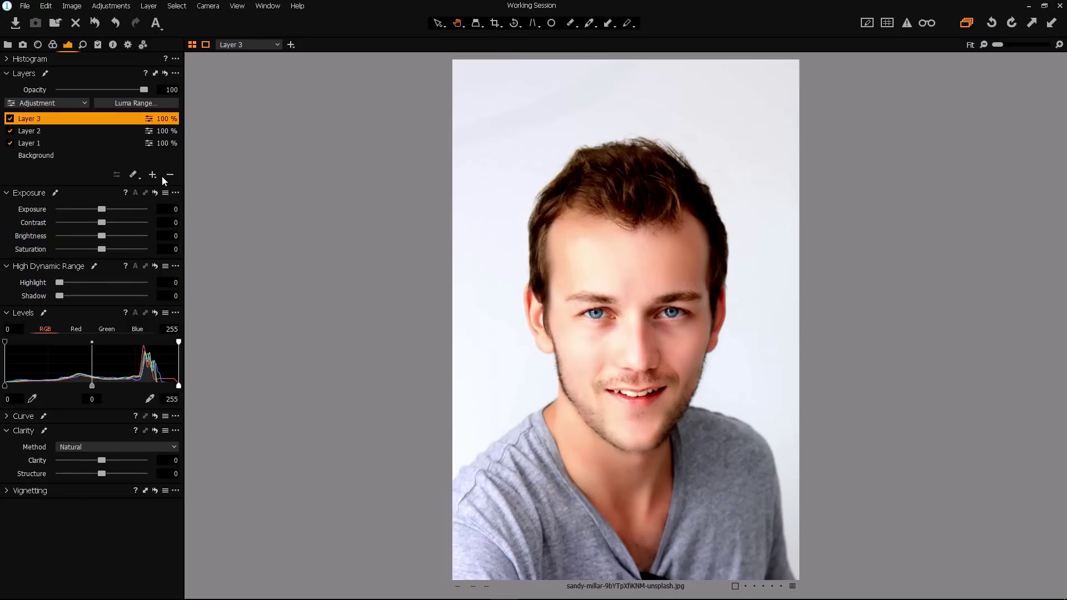
right_click(51, 119)
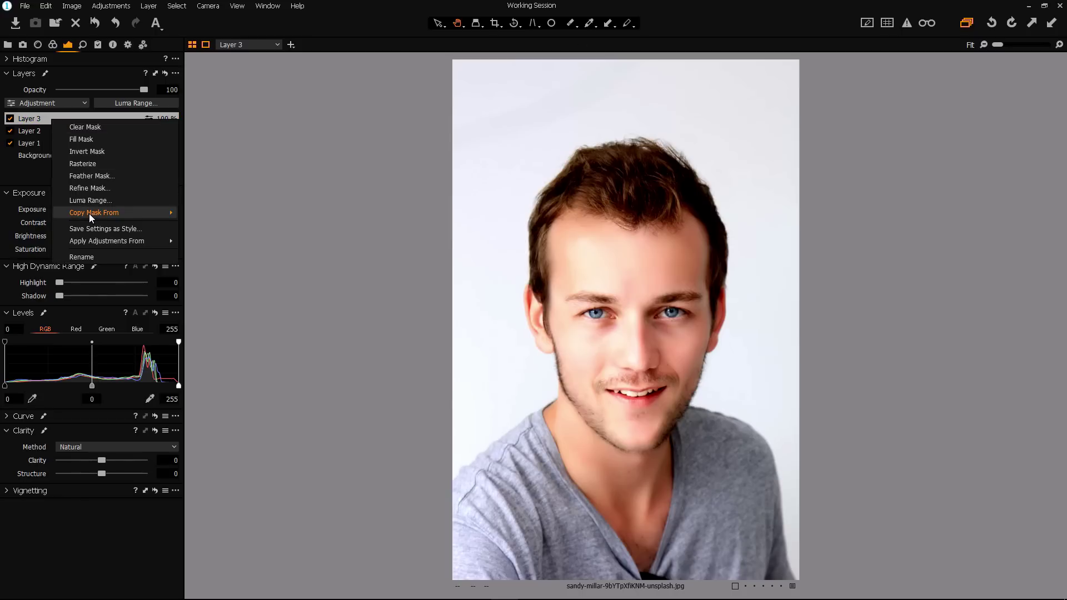
mouse_move(89, 213)
left_click(205, 224)
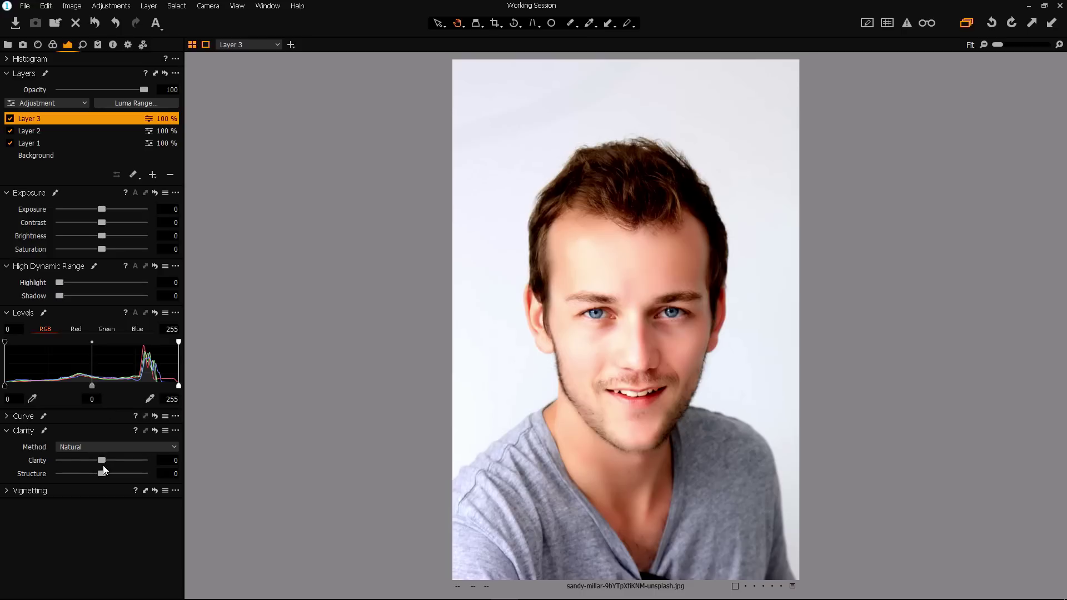
left_click_drag(102, 460, 58, 461)
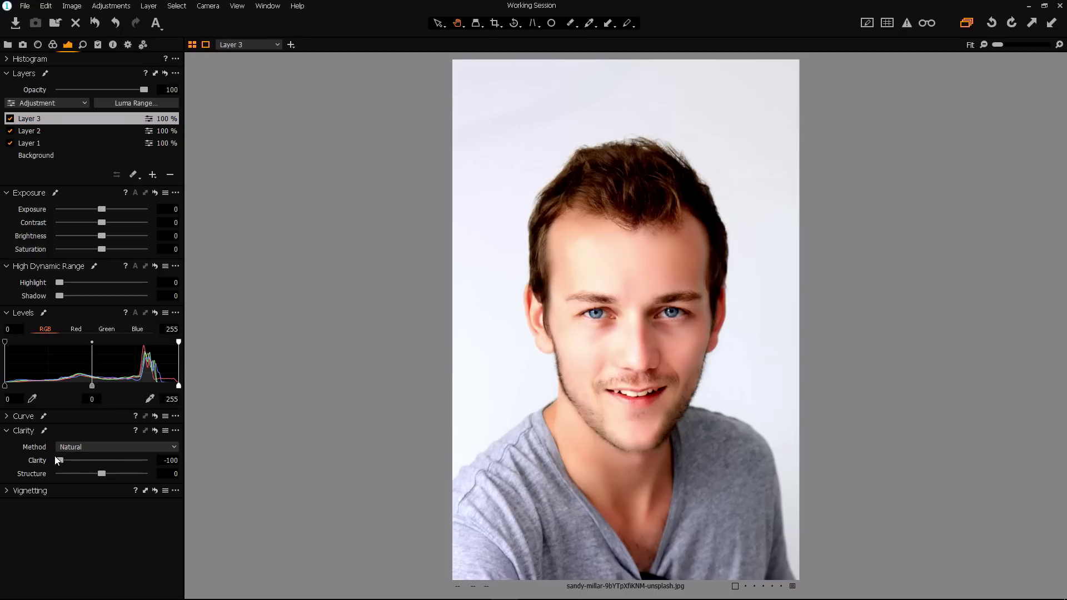